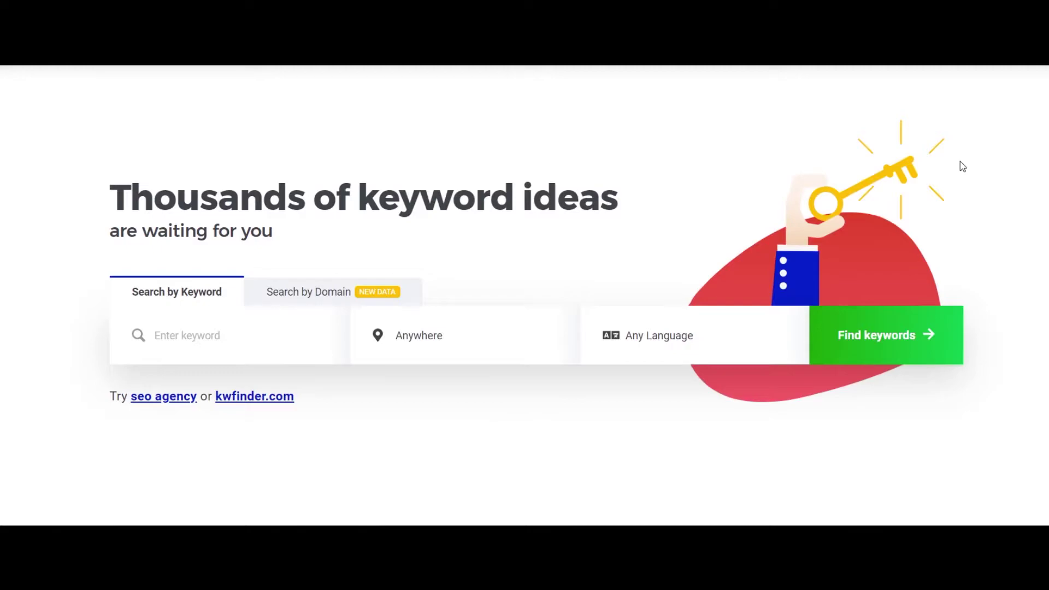
Run a KWFinder keyword search for 'cryptocurrency' across any location and language.
click(243, 333)
text(cryptocurrency)
key(Return)
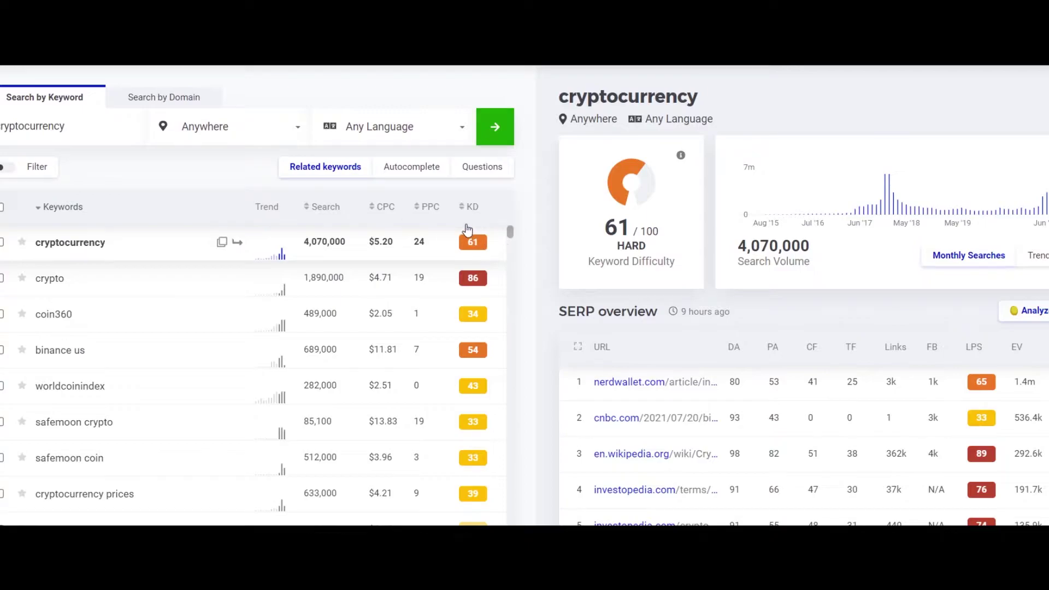
Sort the related cryptocurrency keywords by KD ascending, easiest first.
mouse_move(469, 214)
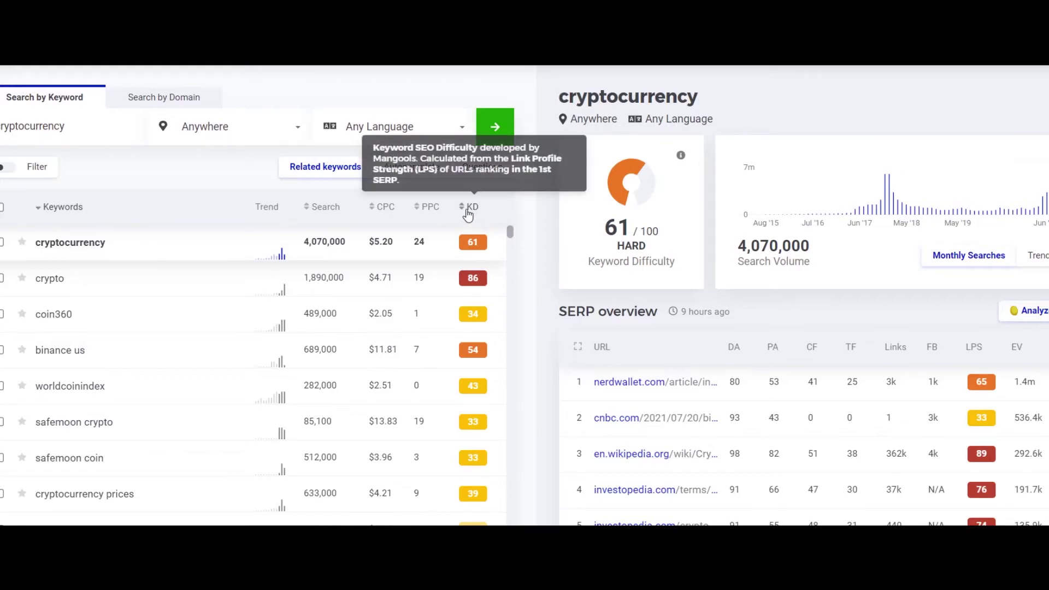
click(472, 212)
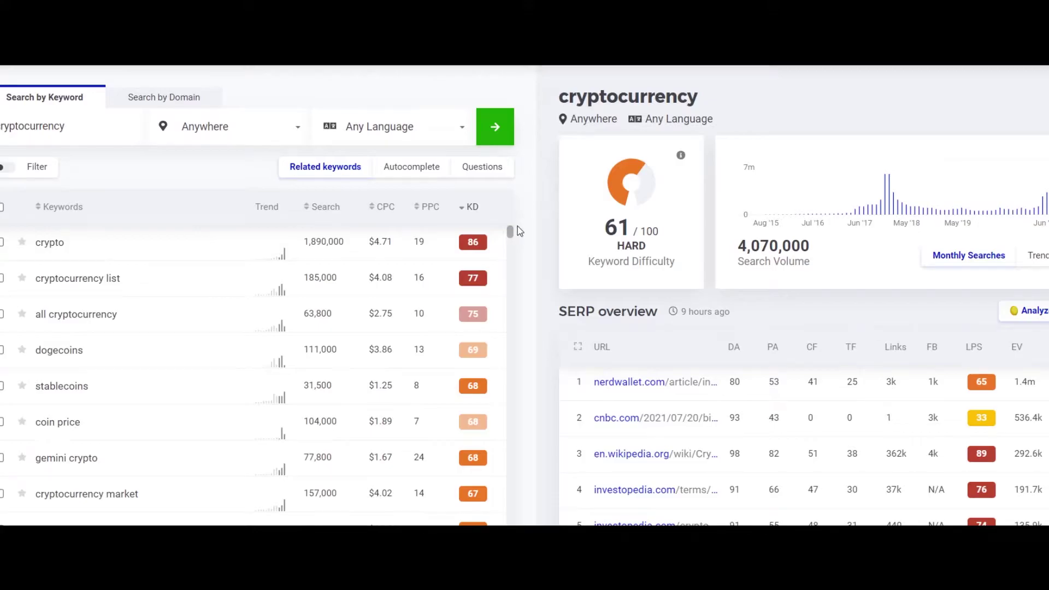
click(473, 206)
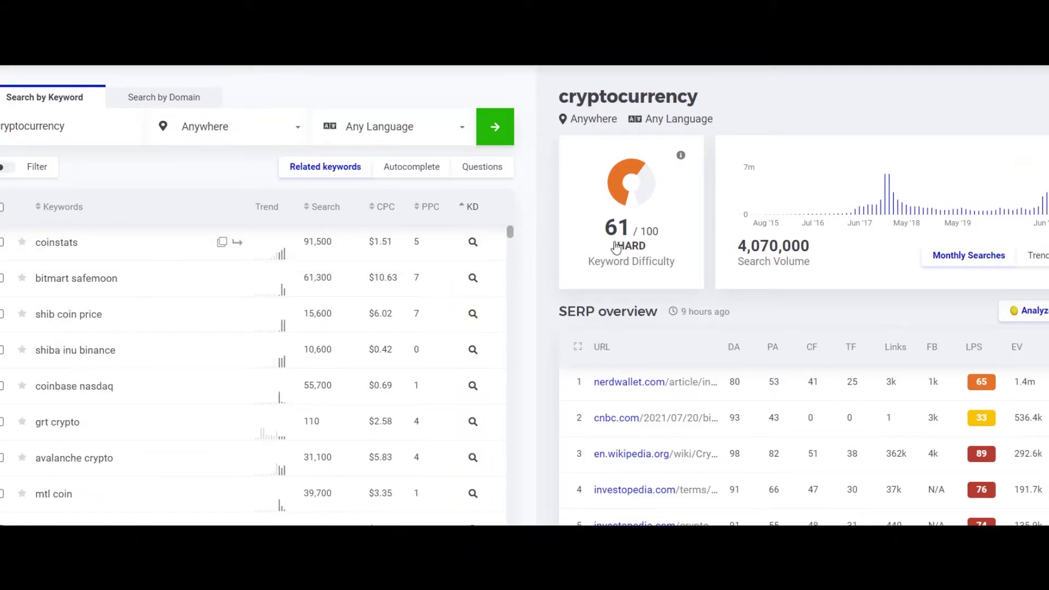
Browse through the keyword list sorted from lowest to highest difficulty.
drag(511, 234, 513, 252)
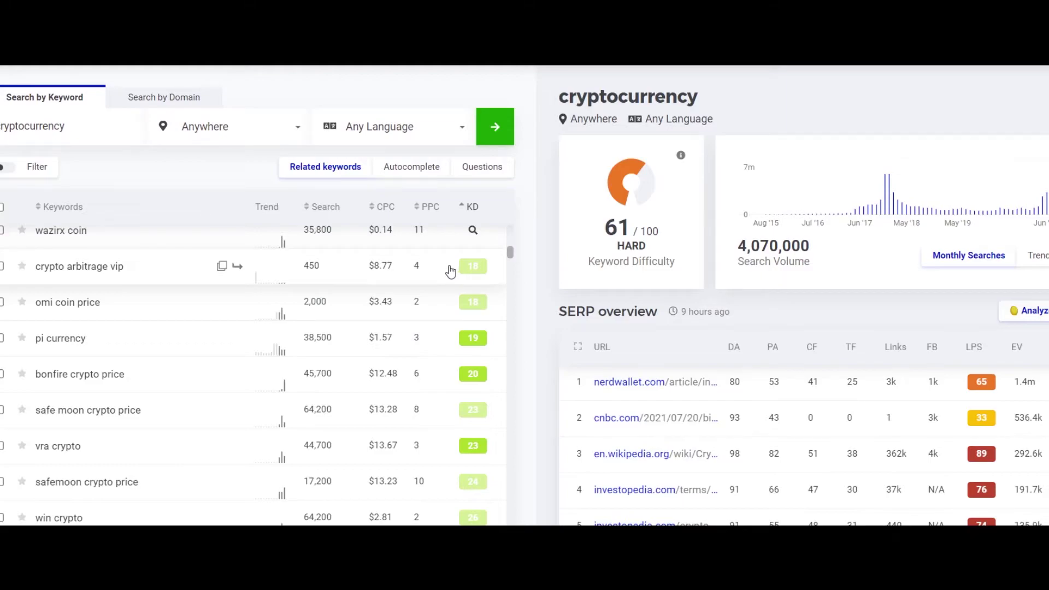
scroll(475, 271, down, 2)
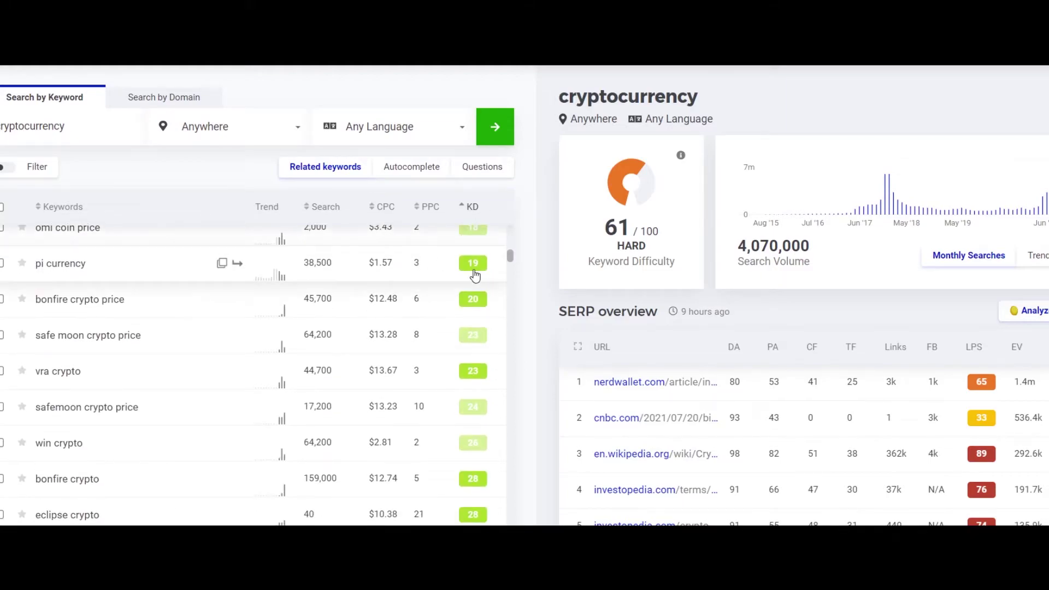
scroll(245, 277, up, 1)
scroll(245, 277, up, 1)
scroll(377, 298, down, 3)
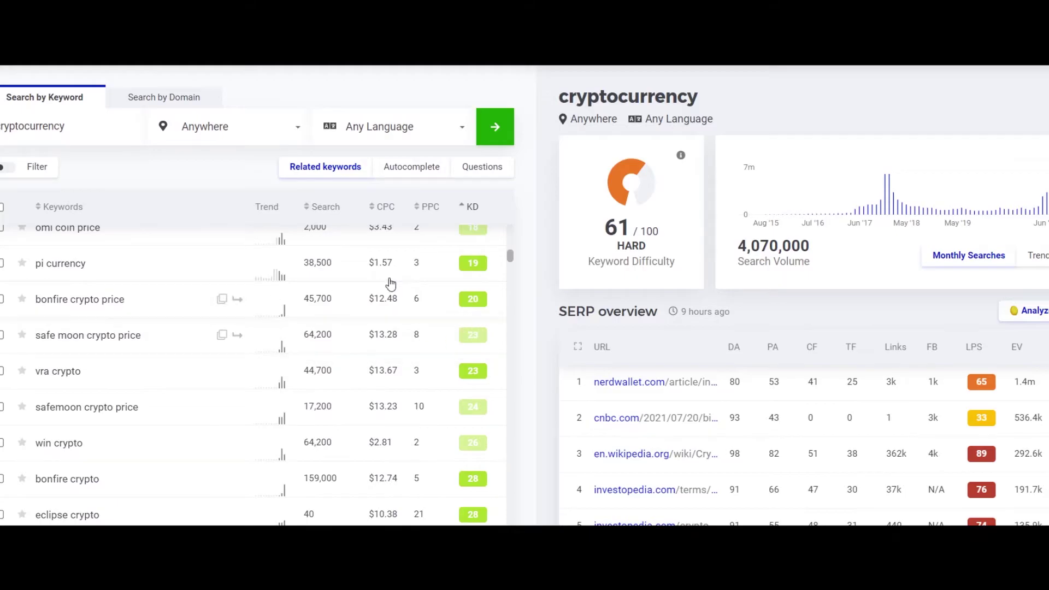
scroll(447, 279, up, 2)
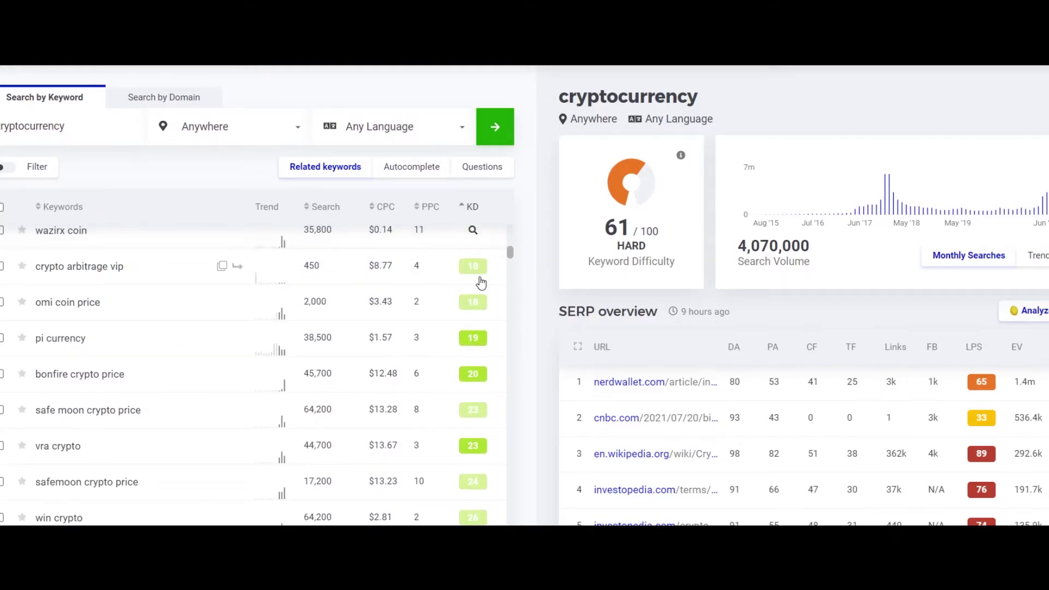
scroll(472, 273, down, 4)
scroll(470, 290, up, 6)
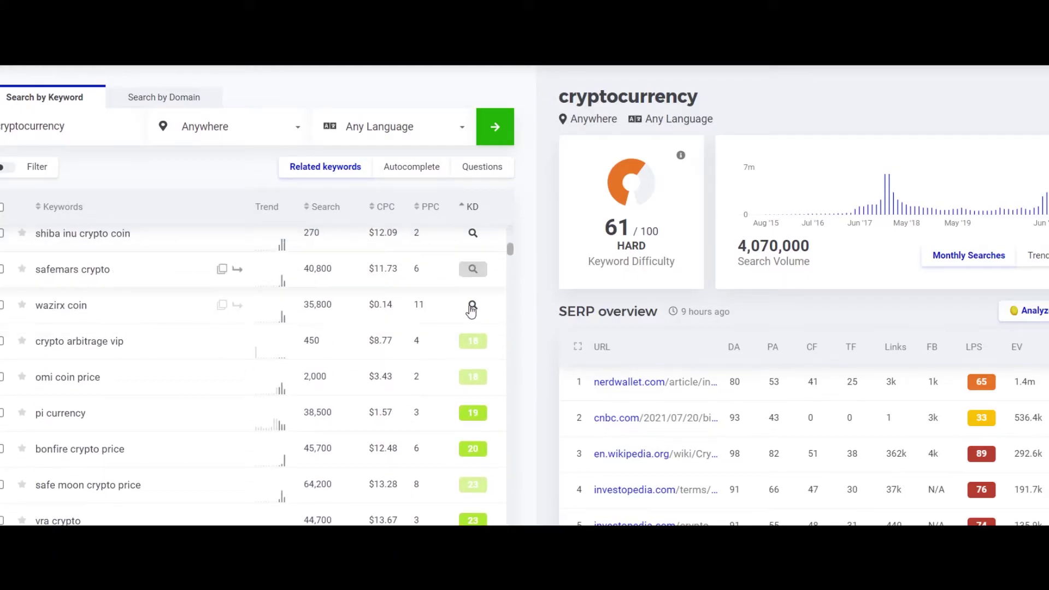
scroll(415, 317, down, 2)
scroll(137, 345, down, 6)
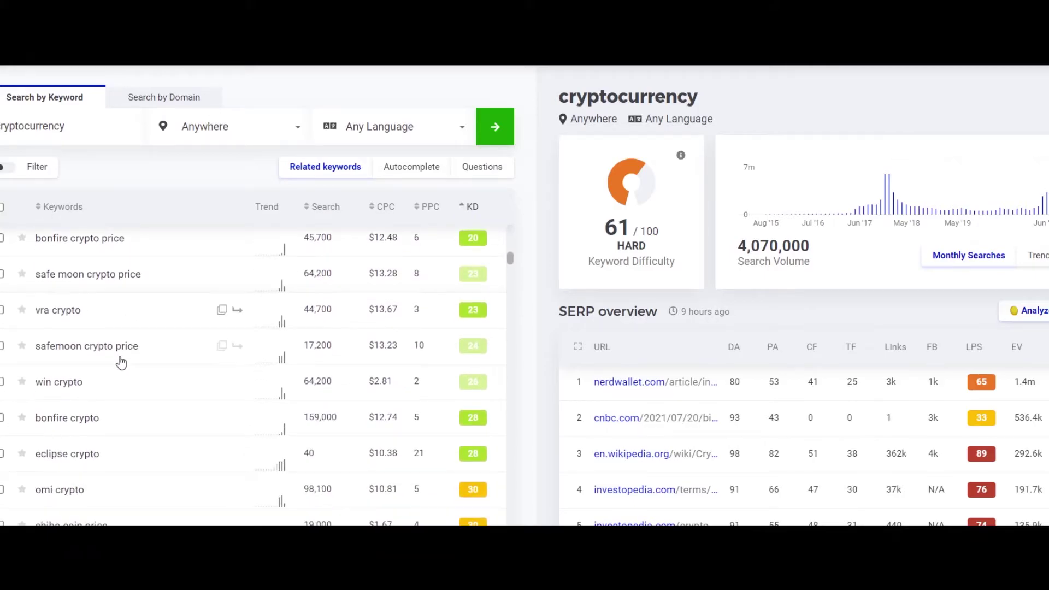
scroll(186, 377, down, 10)
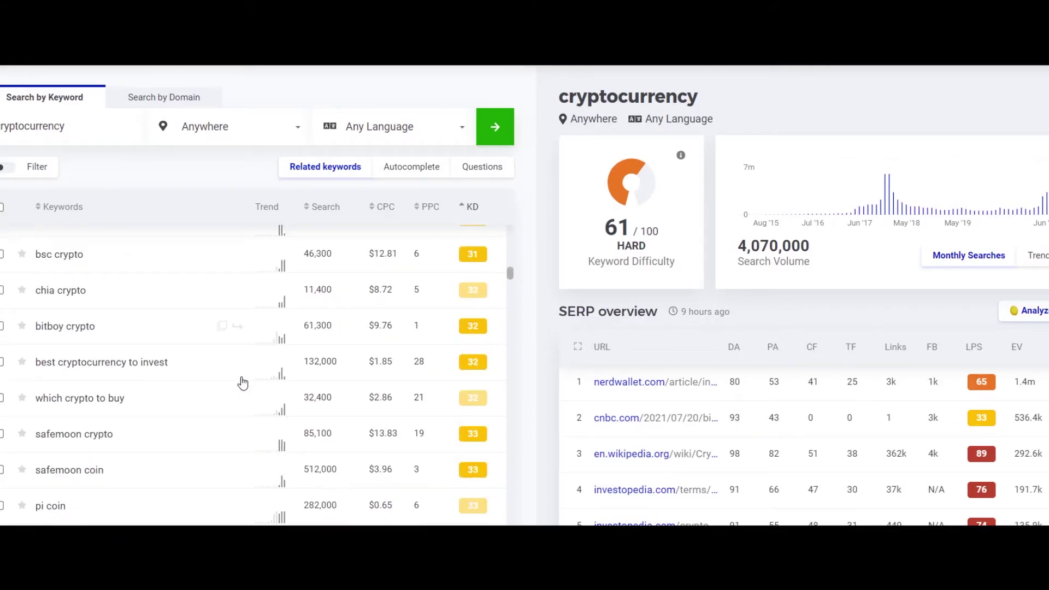
scroll(246, 373, down, 3)
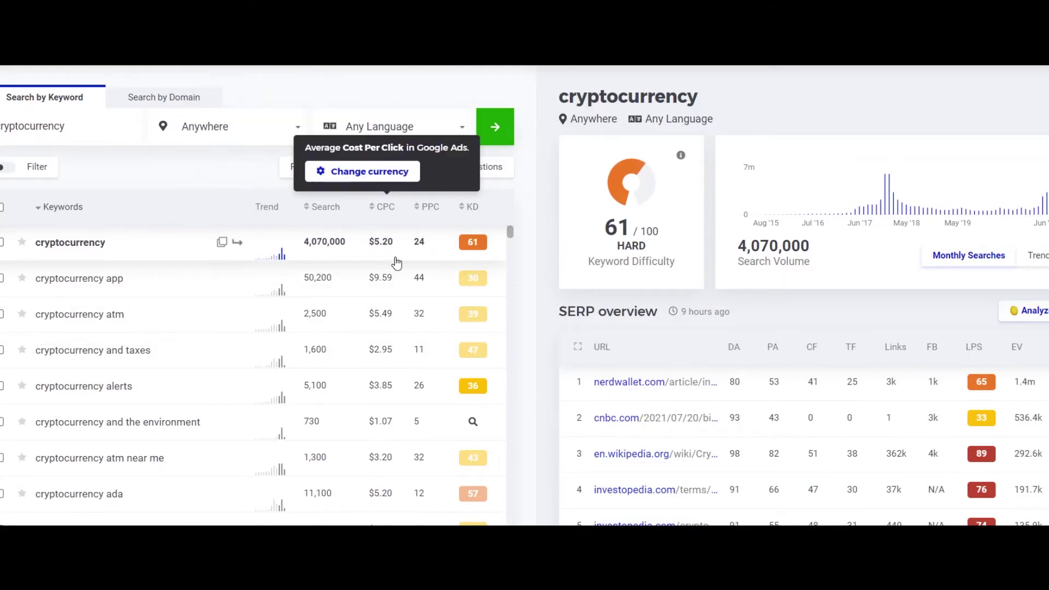
Sort the cryptocurrency autocomplete suggestions by KD, easiest first.
mouse_move(389, 213)
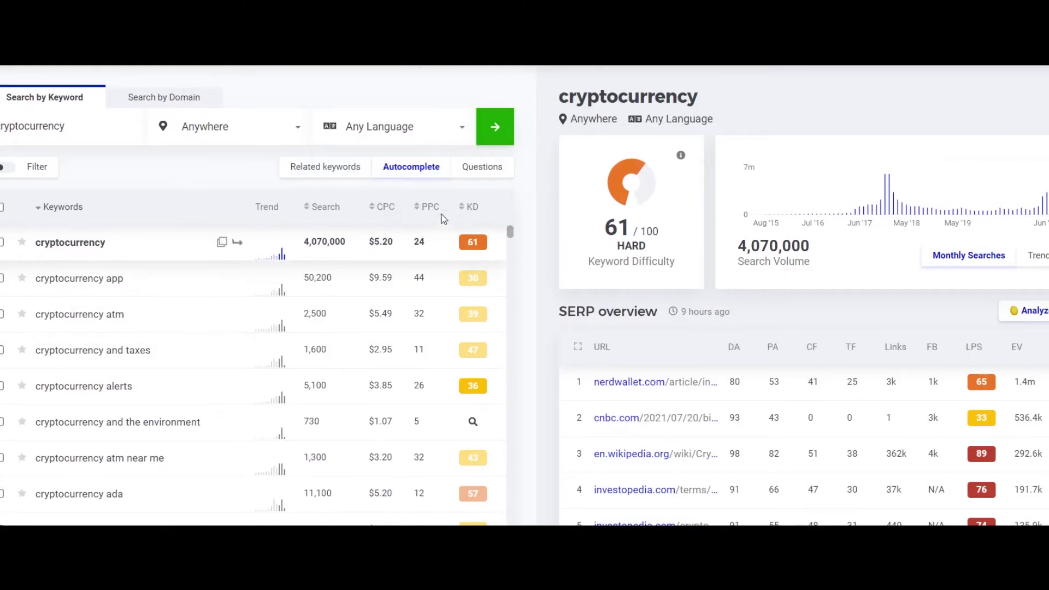
scroll(328, 327, down, 3)
scroll(331, 334, down, 3)
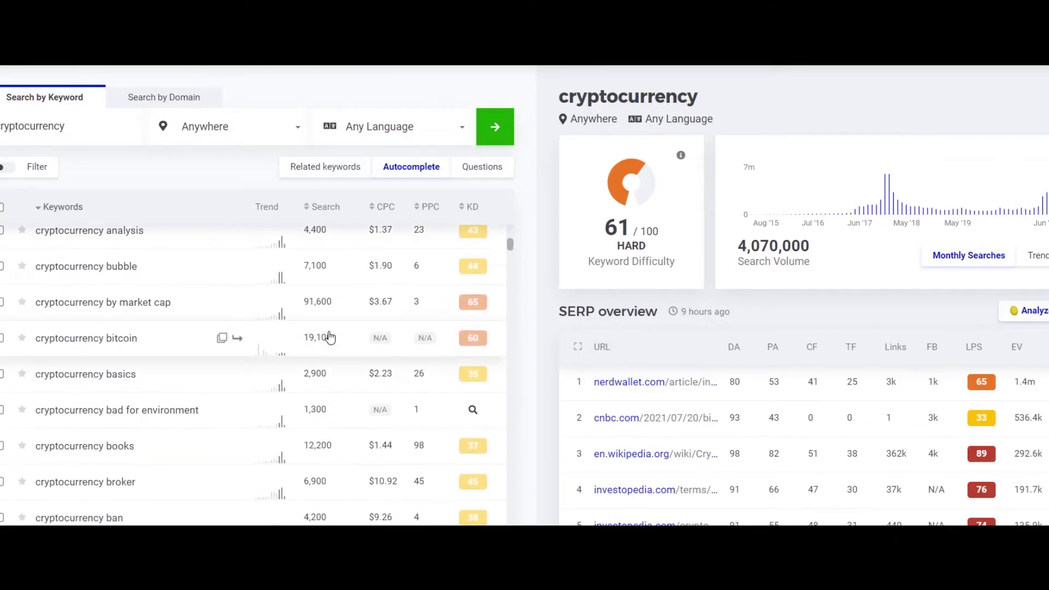
scroll(339, 335, up, 6)
mouse_move(468, 214)
click(411, 166)
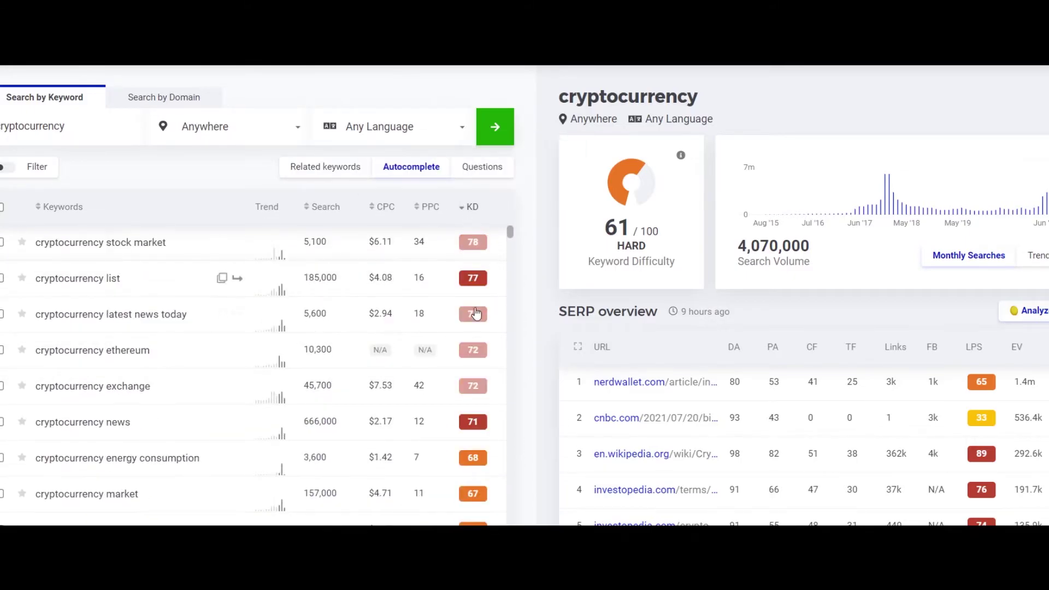
click(470, 206)
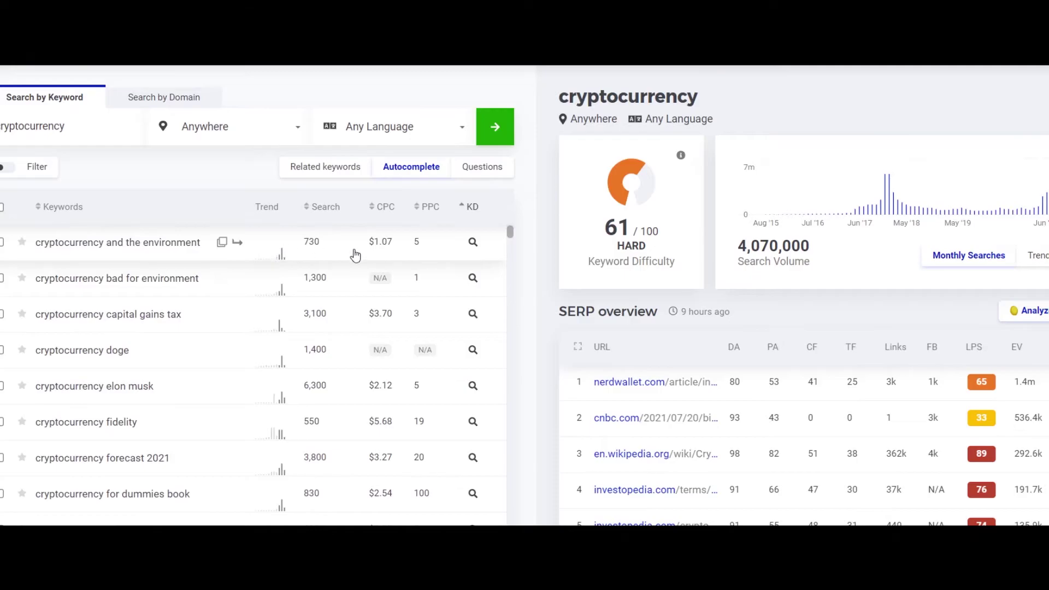
Scroll through the easiest-first autocomplete keyword list.
scroll(404, 263, down, 10)
scroll(420, 262, down, 10)
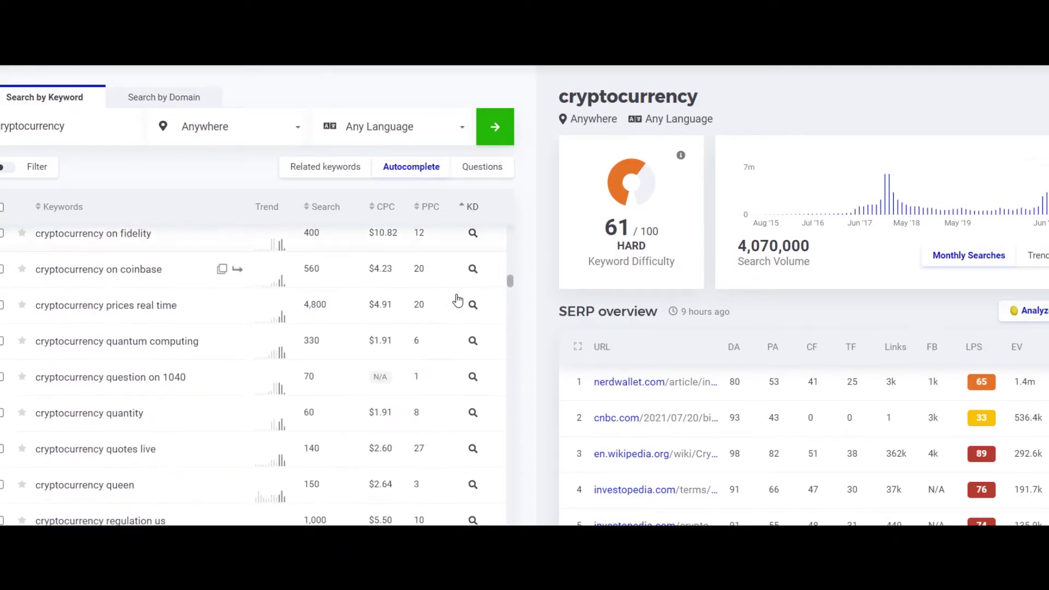
scroll(481, 349, up, 3)
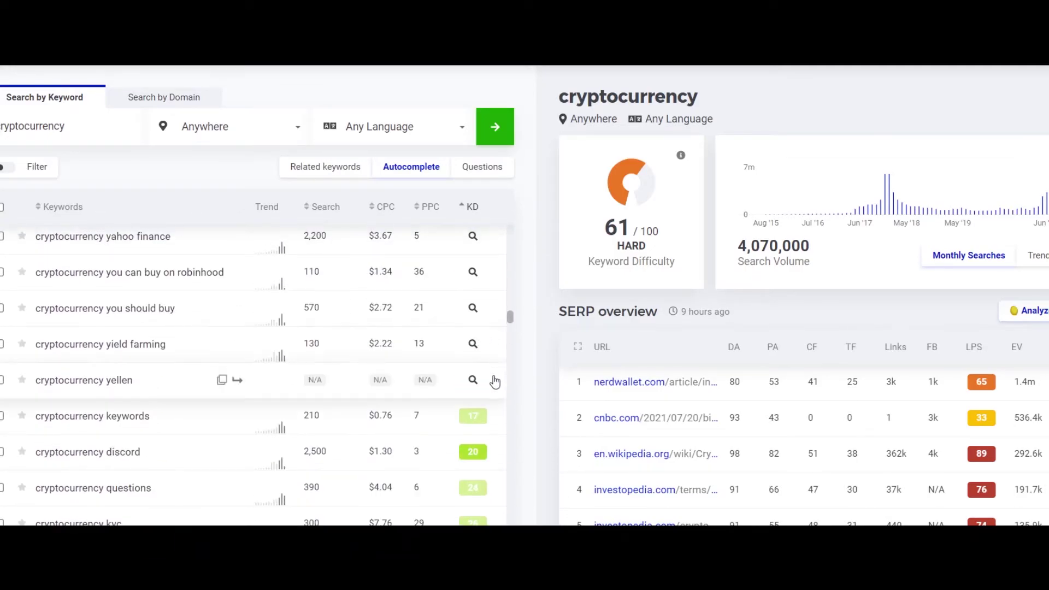
scroll(385, 410, down, 1)
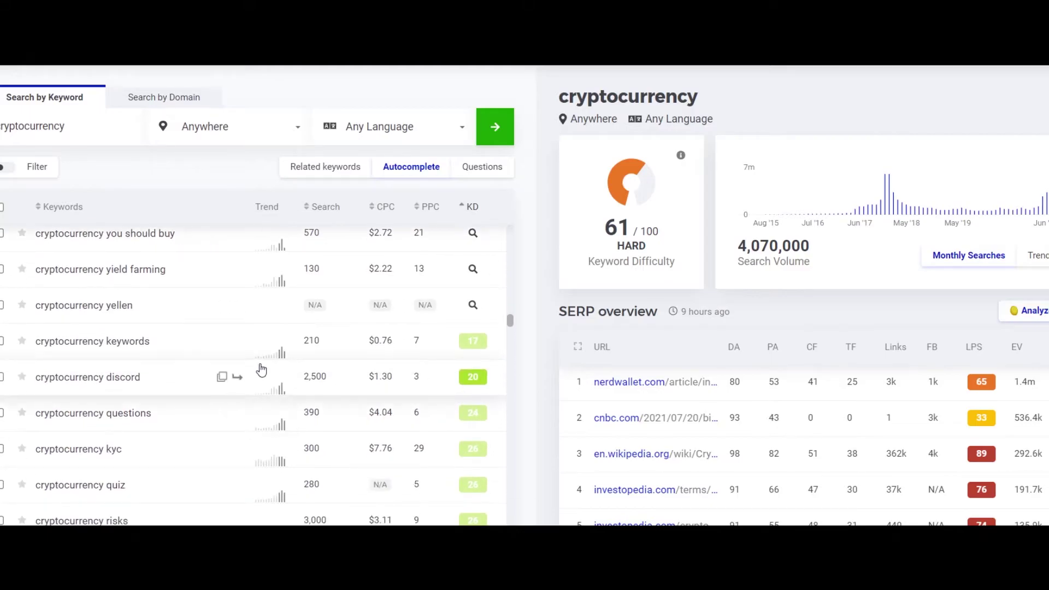
scroll(411, 328, down, 2)
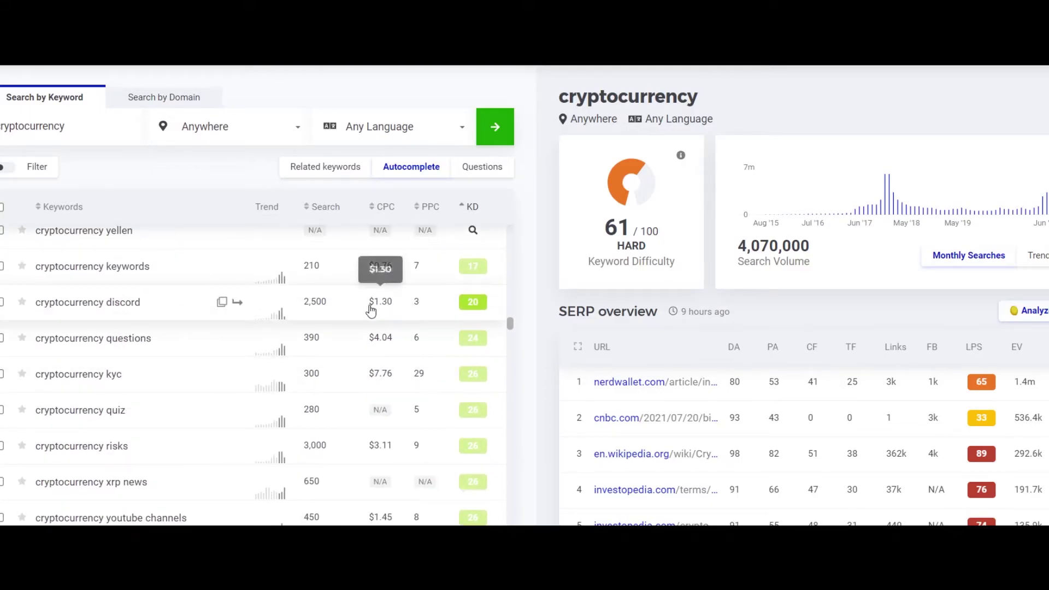
scroll(445, 311, down, 2)
scroll(458, 314, down, 2)
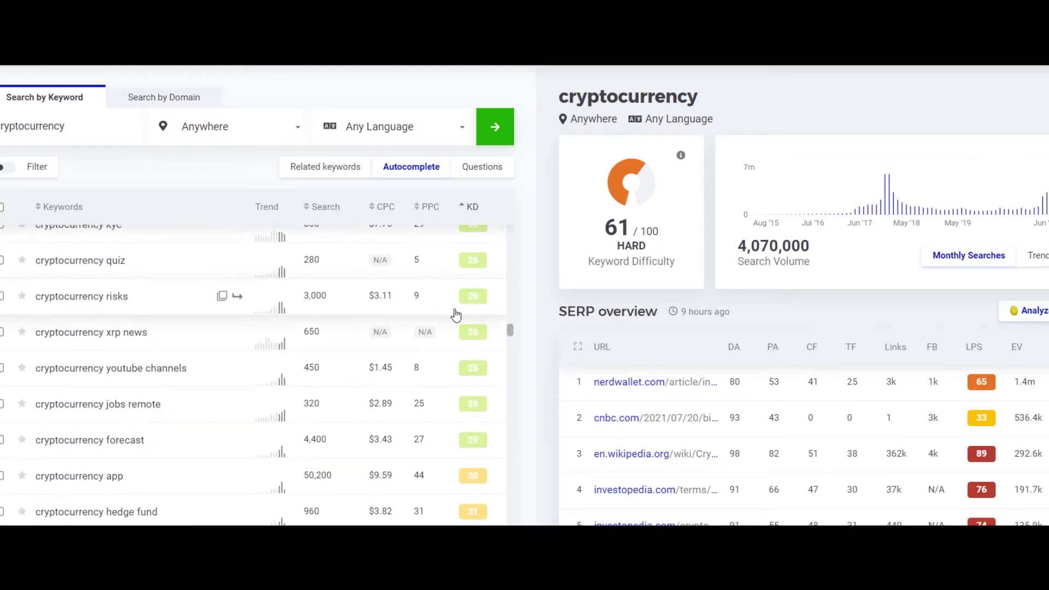
scroll(478, 452, up, 9)
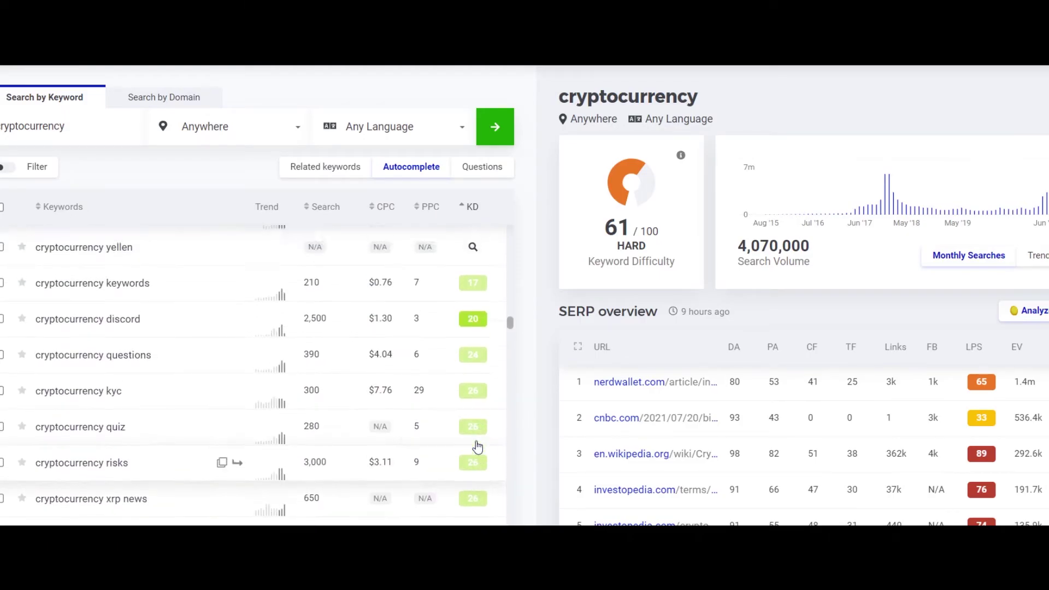
scroll(474, 449, down, 1)
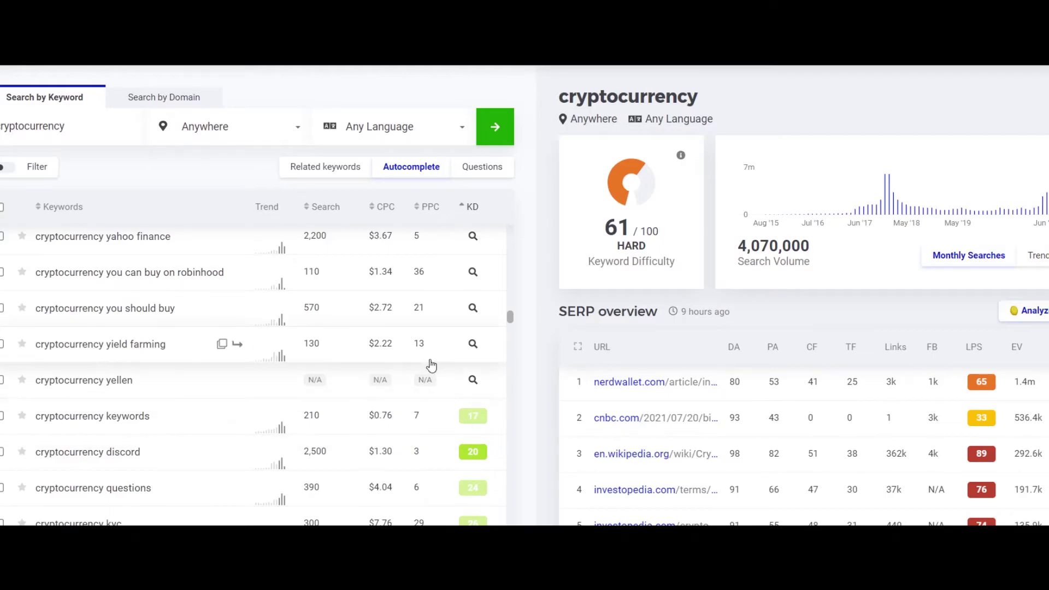
scroll(64, 401, down, 4)
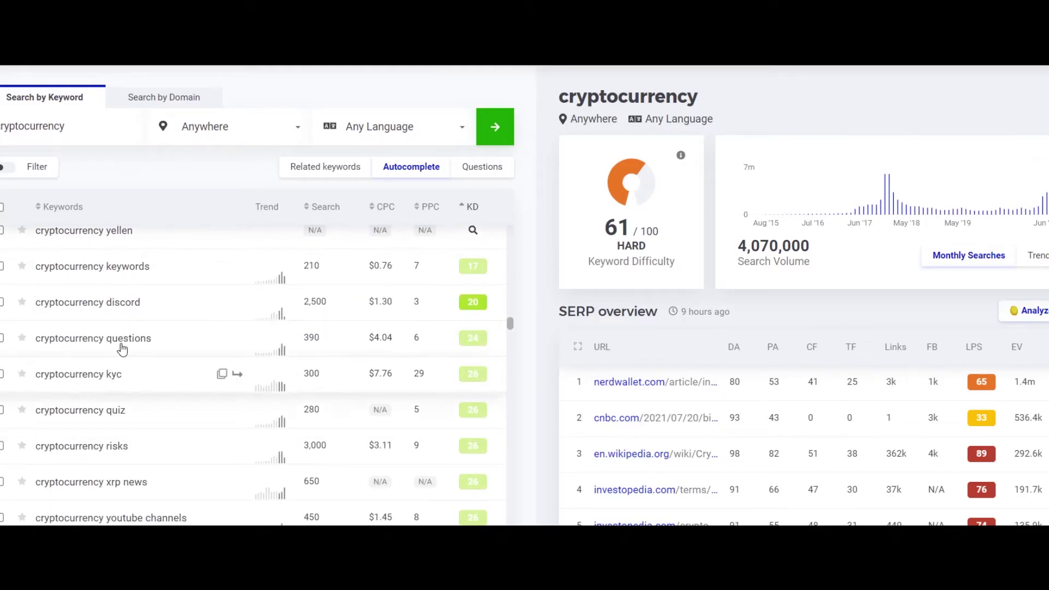
scroll(288, 392, up, 3)
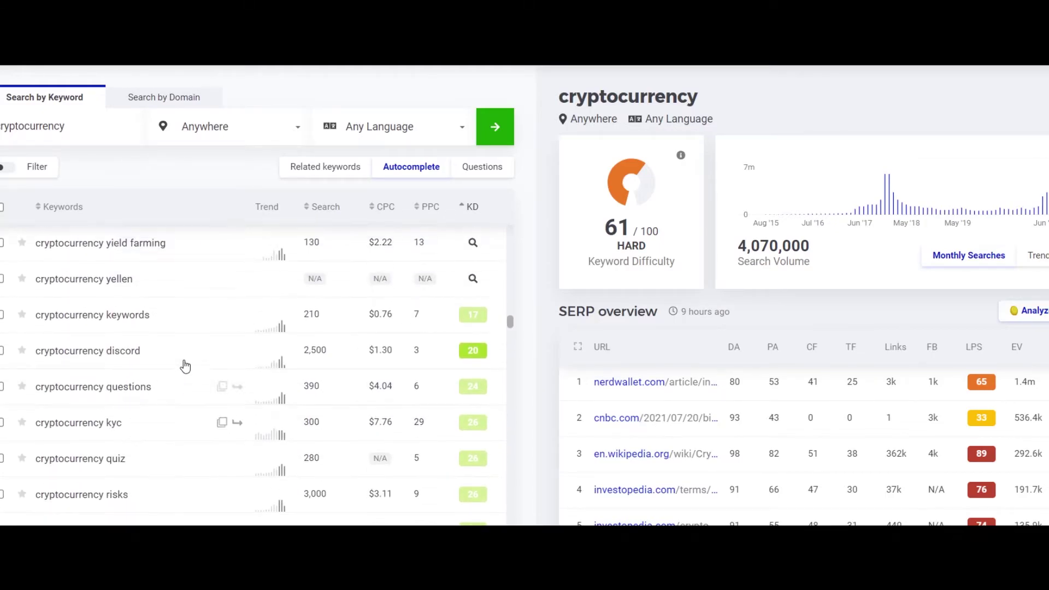
scroll(428, 413, up, 1)
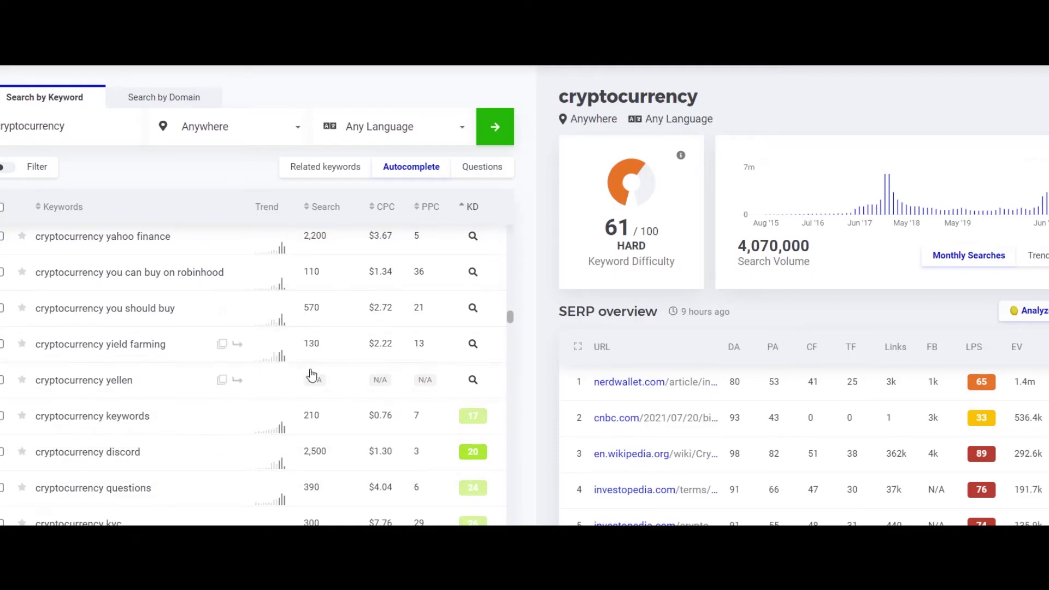
scroll(311, 376, down, 1)
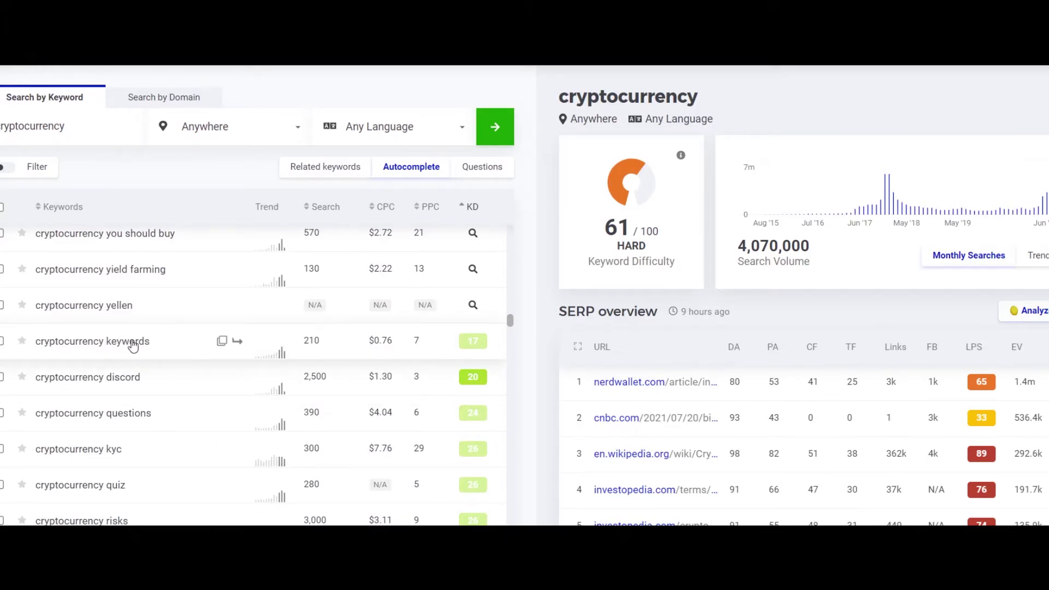
scroll(228, 368, down, 4)
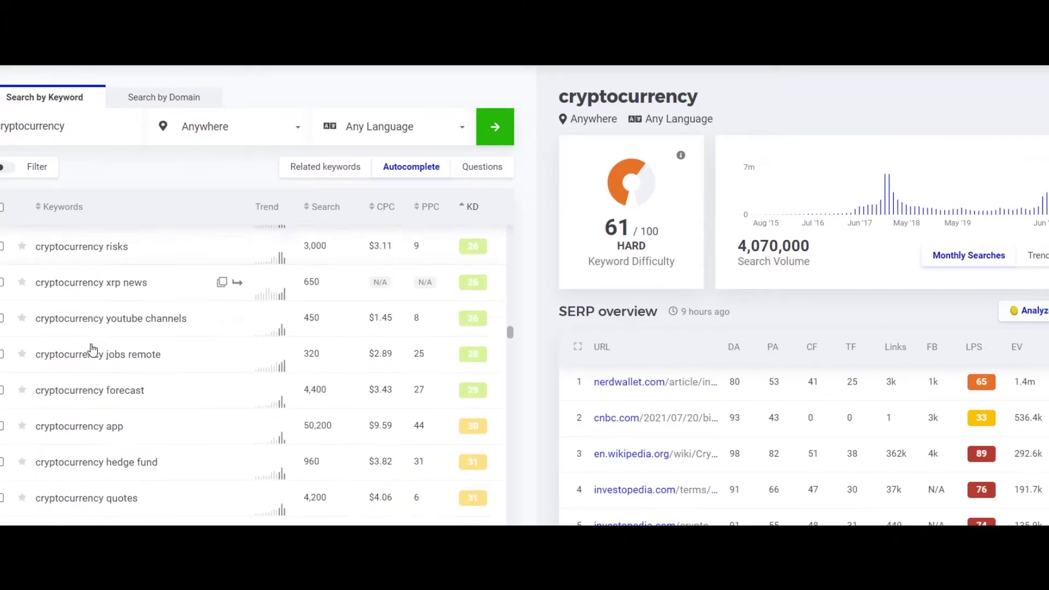
scroll(92, 349, down, 7)
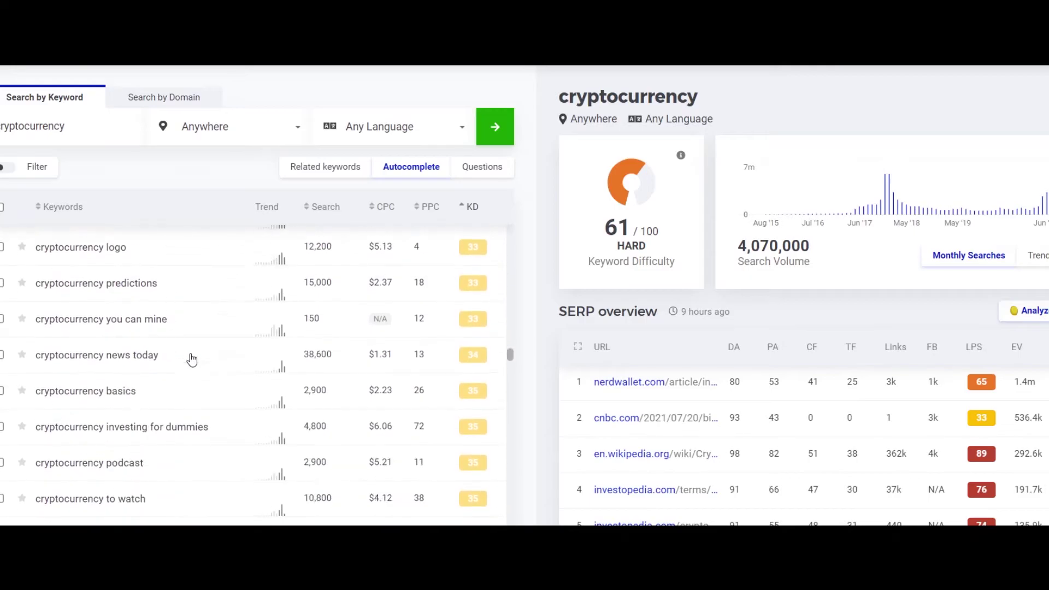
scroll(191, 359, down, 7)
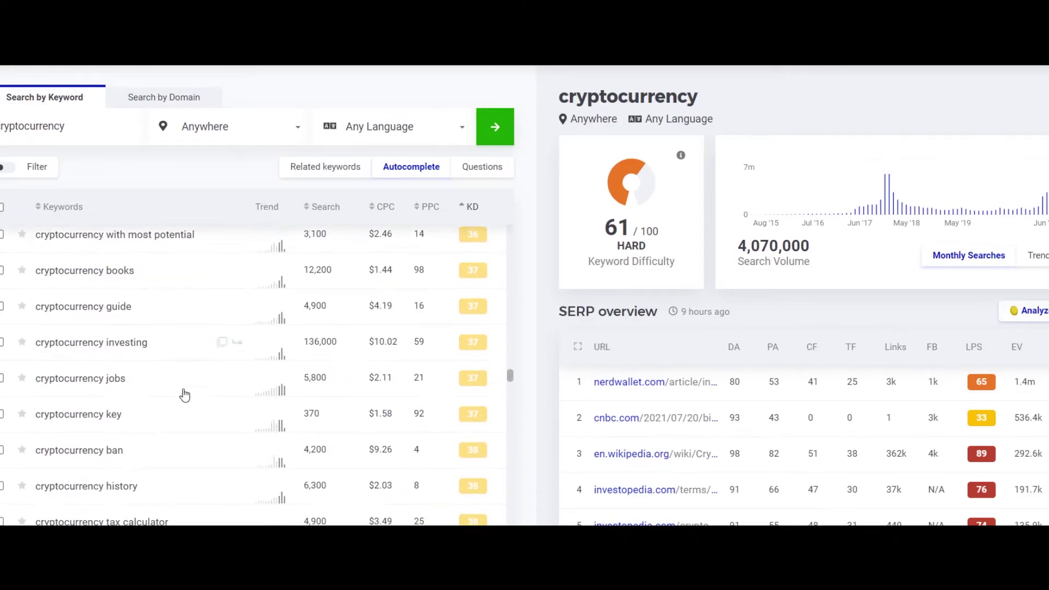
scroll(307, 368, up, 2)
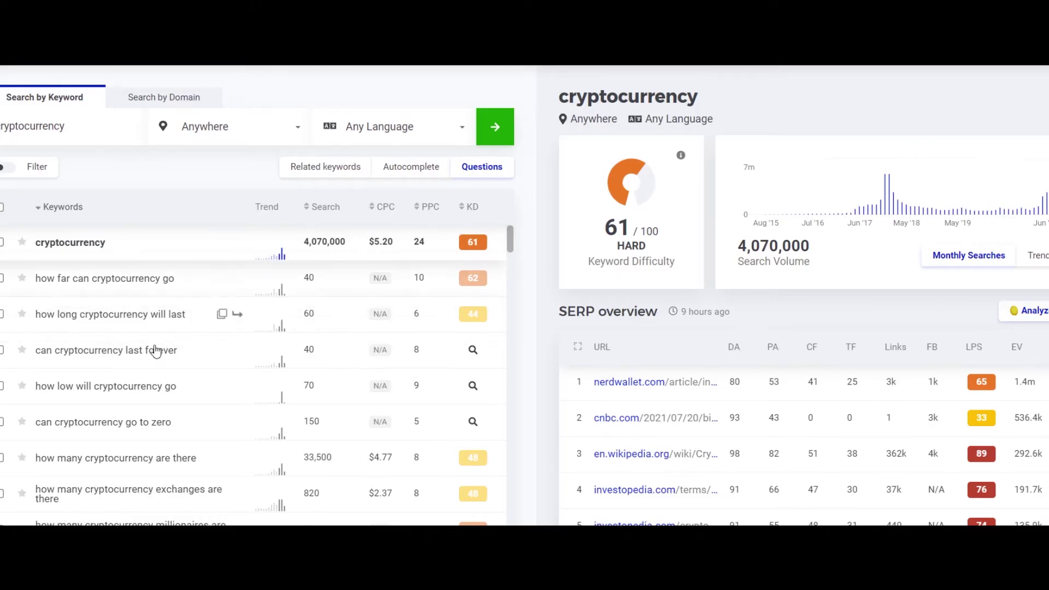
Sort the cryptocurrency question keywords by KD from easiest to hardest.
scroll(383, 341, down, 2)
scroll(389, 343, up, 2)
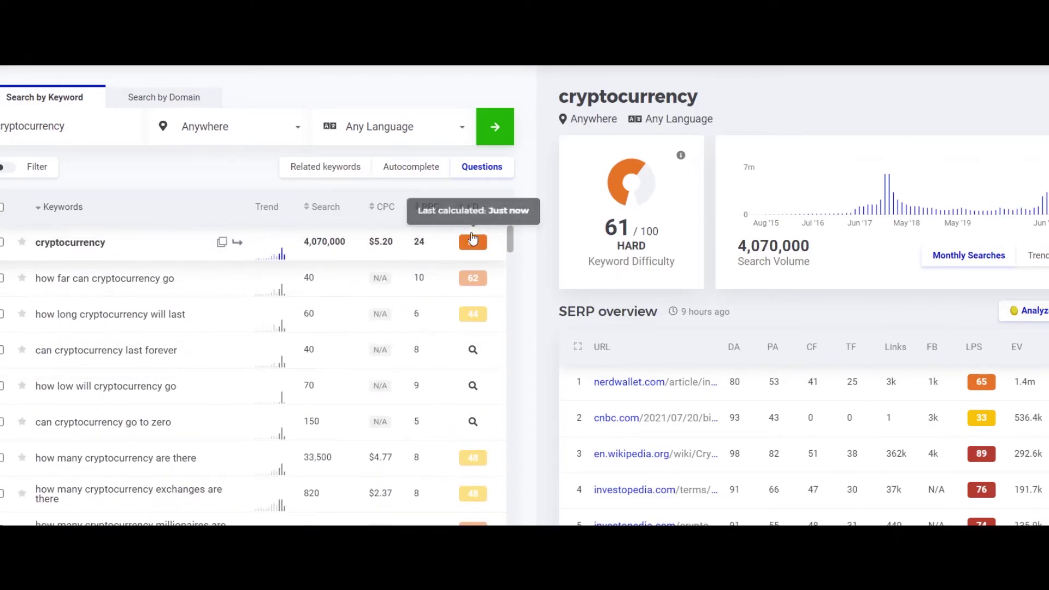
click(468, 213)
click(468, 213)
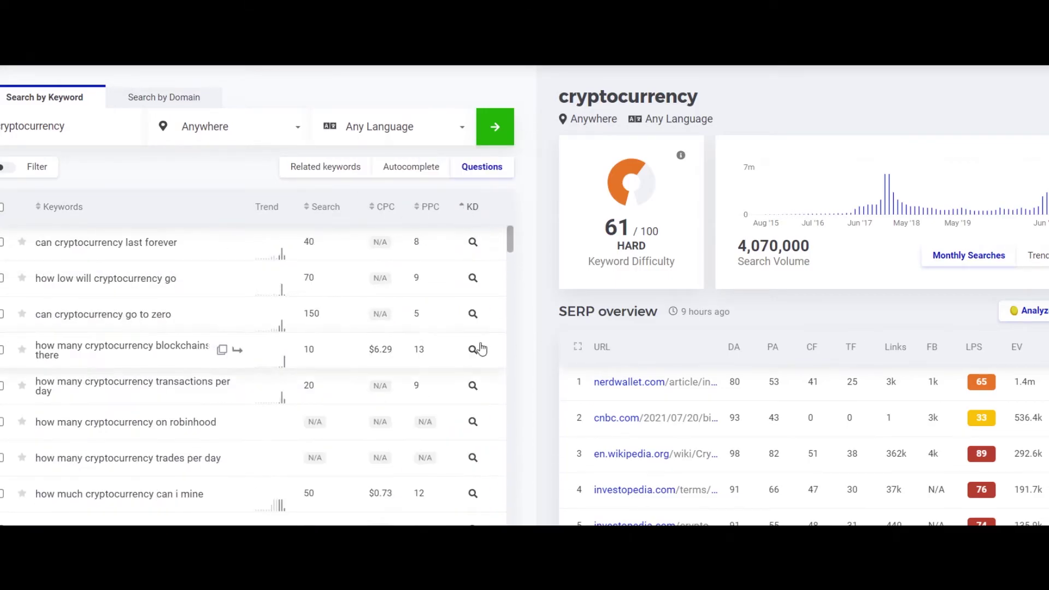
Calculate difficulty for 'can cryptocurrency last forever' (35/100, 40 searches) and review its SERP overview.
click(473, 242)
scroll(273, 260, down, 1)
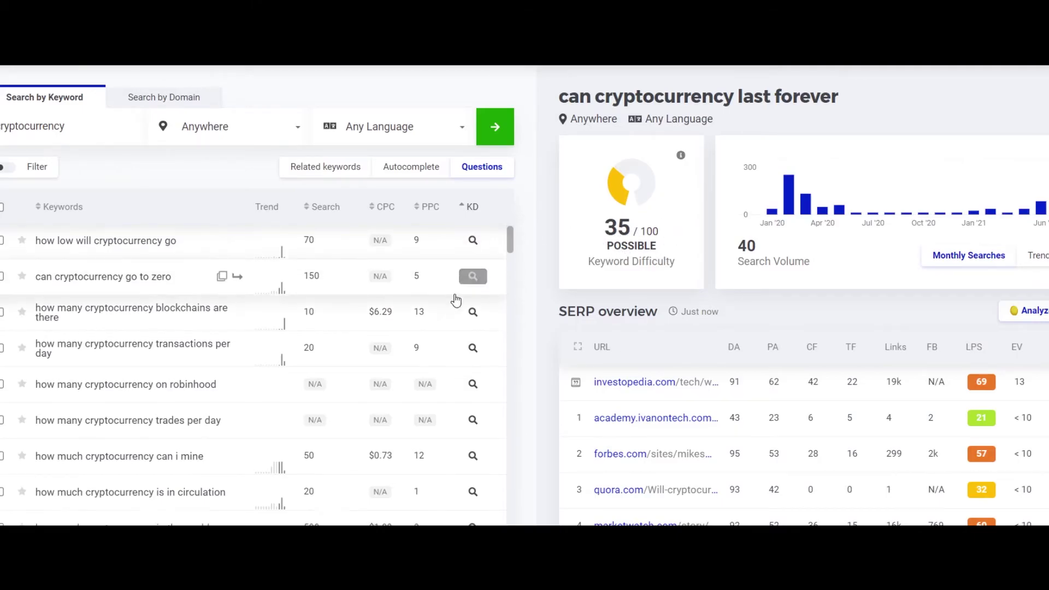
scroll(458, 296, down, 15)
scroll(457, 295, down, 10)
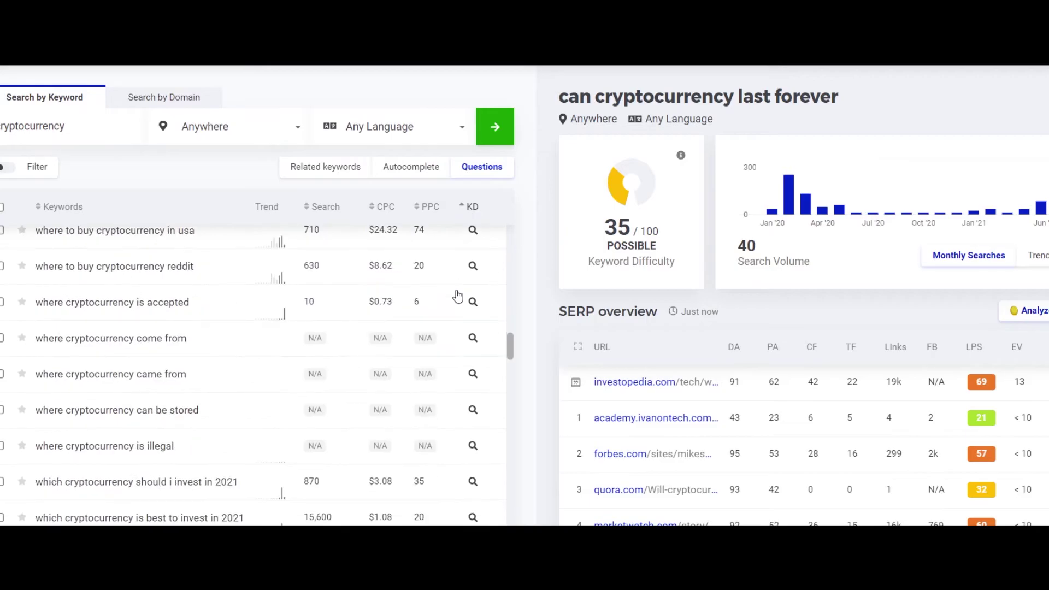
scroll(457, 293, up, 5)
scroll(264, 297, up, 3)
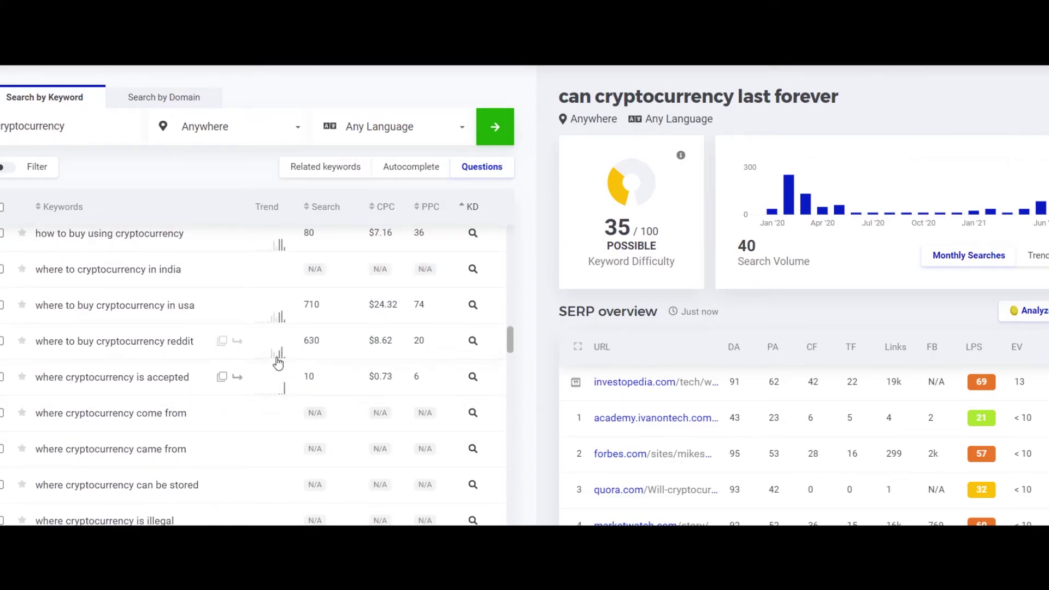
scroll(299, 355, down, 6)
scroll(299, 357, down, 7)
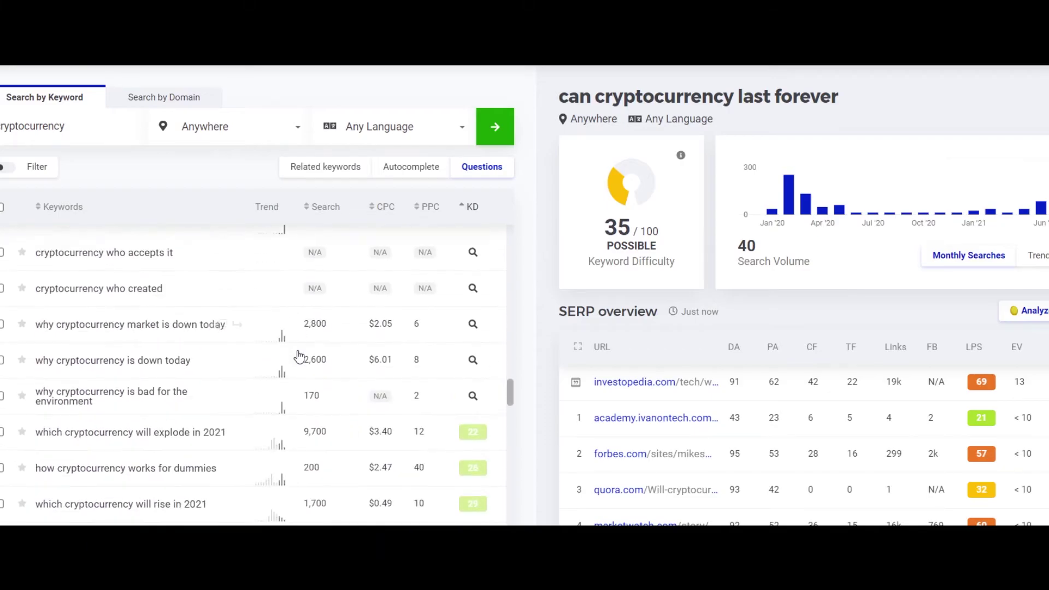
scroll(299, 289, down, 3)
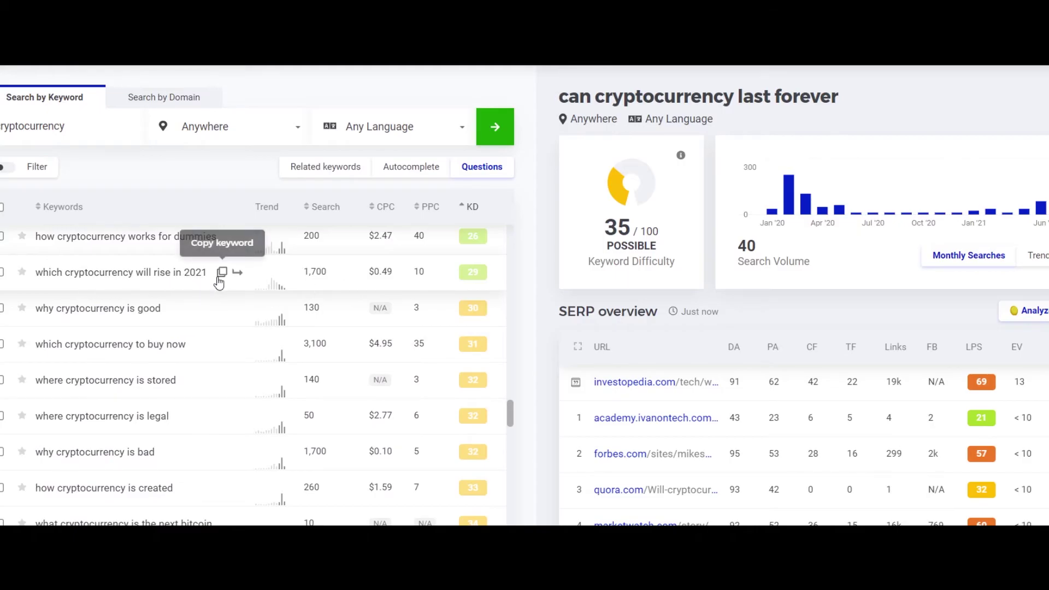
scroll(281, 305, up, 2)
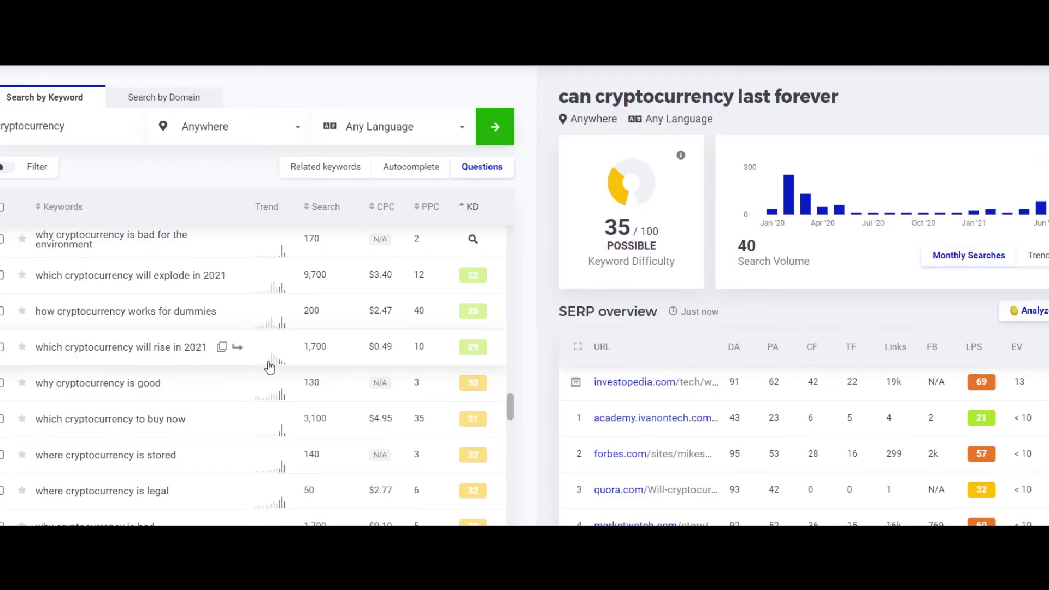
scroll(280, 347, down, 10)
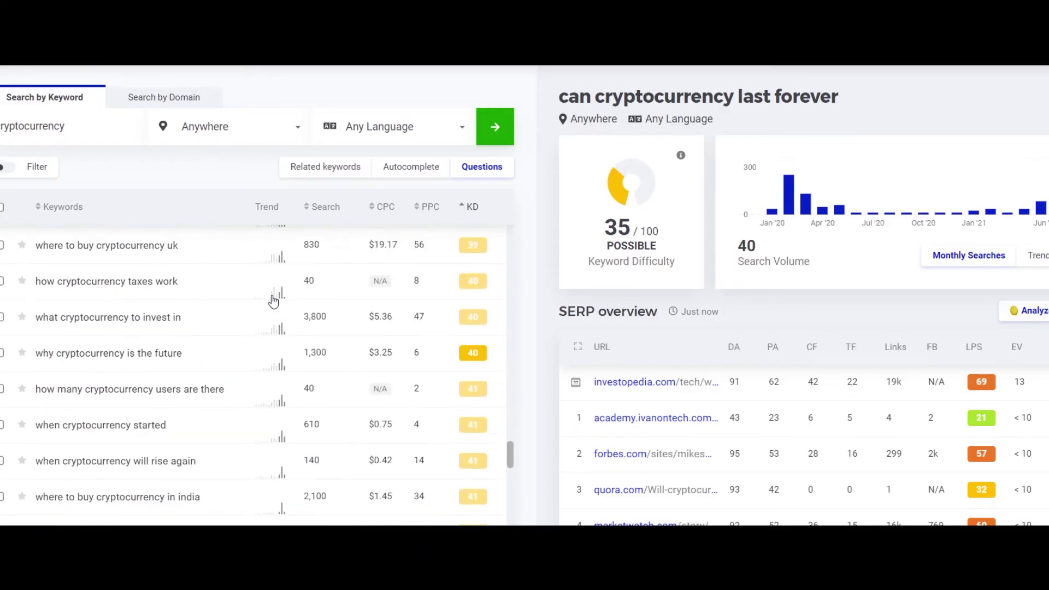
scroll(273, 301, down, 10)
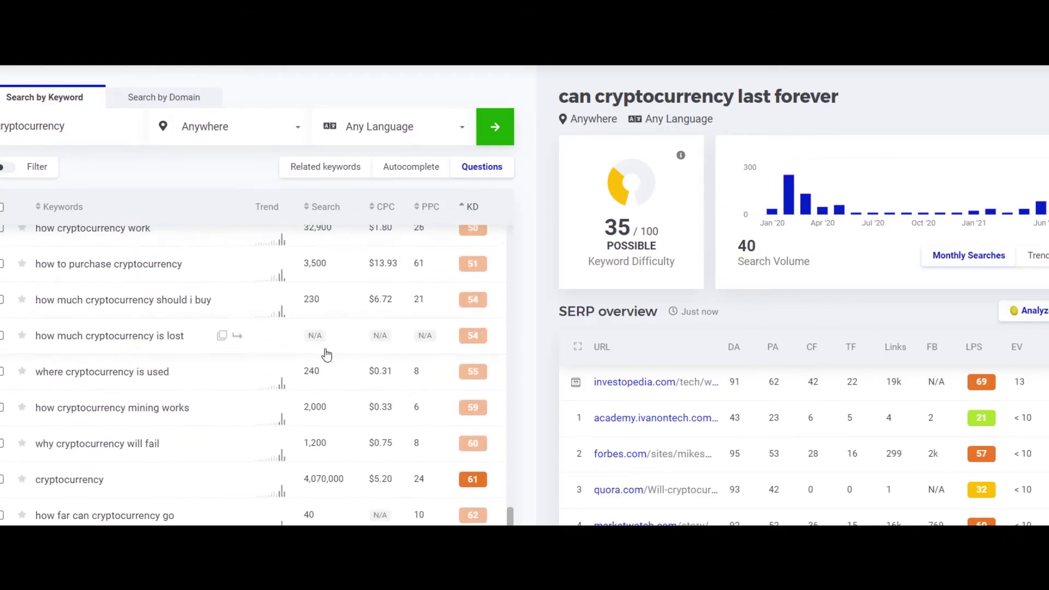
scroll(393, 413, up, 5)
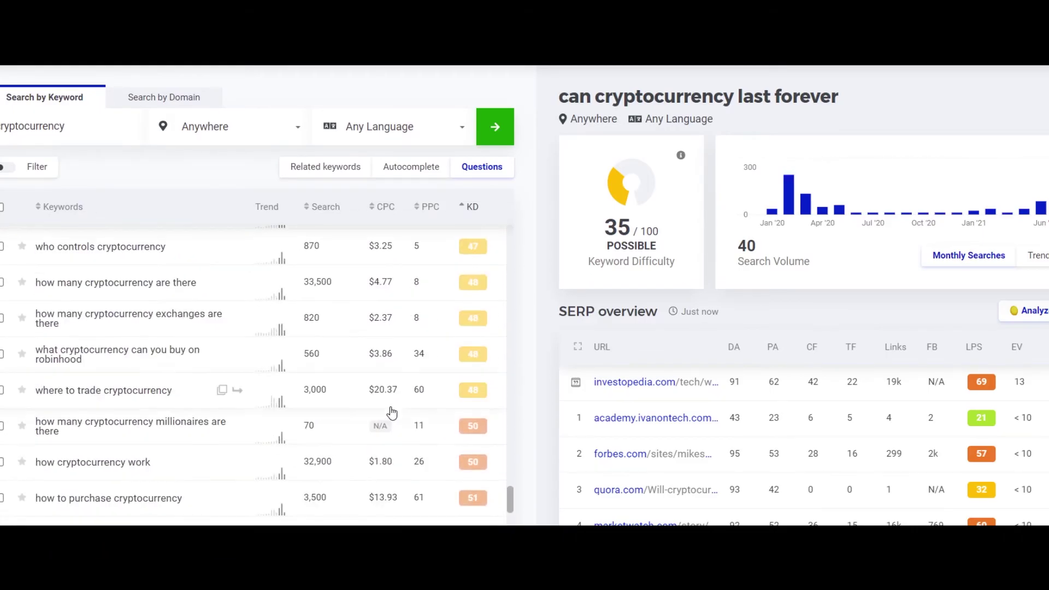
scroll(392, 414, down, 10)
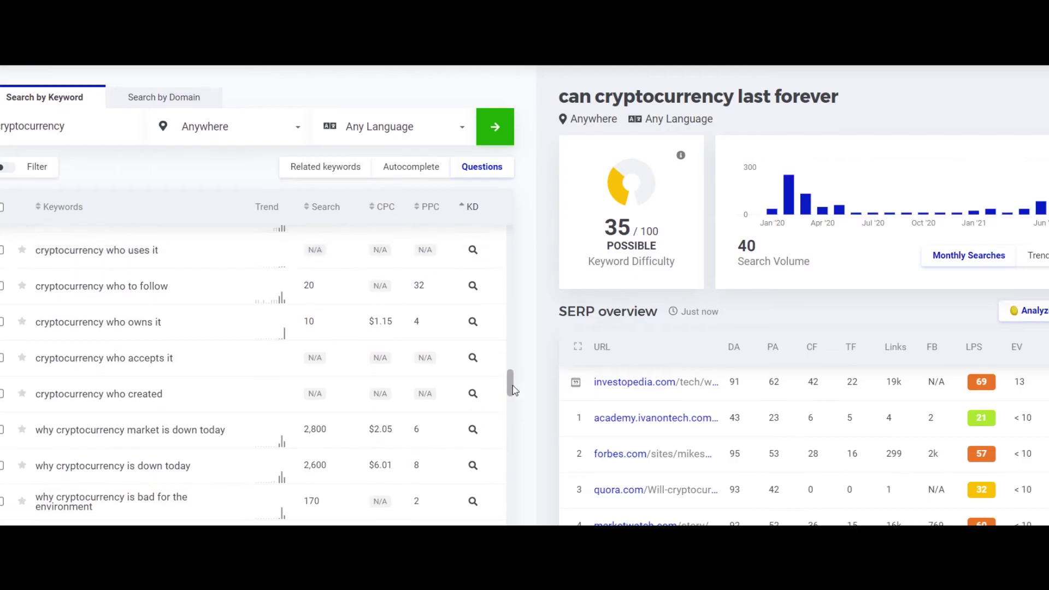
drag(512, 385, 513, 214)
click(247, 132)
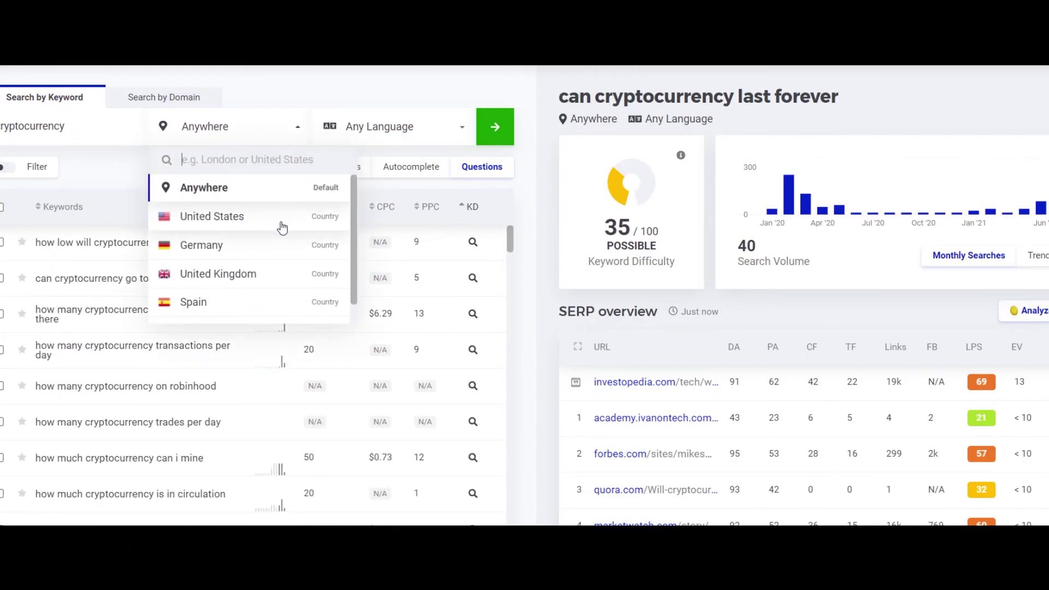
click(425, 139)
click(426, 87)
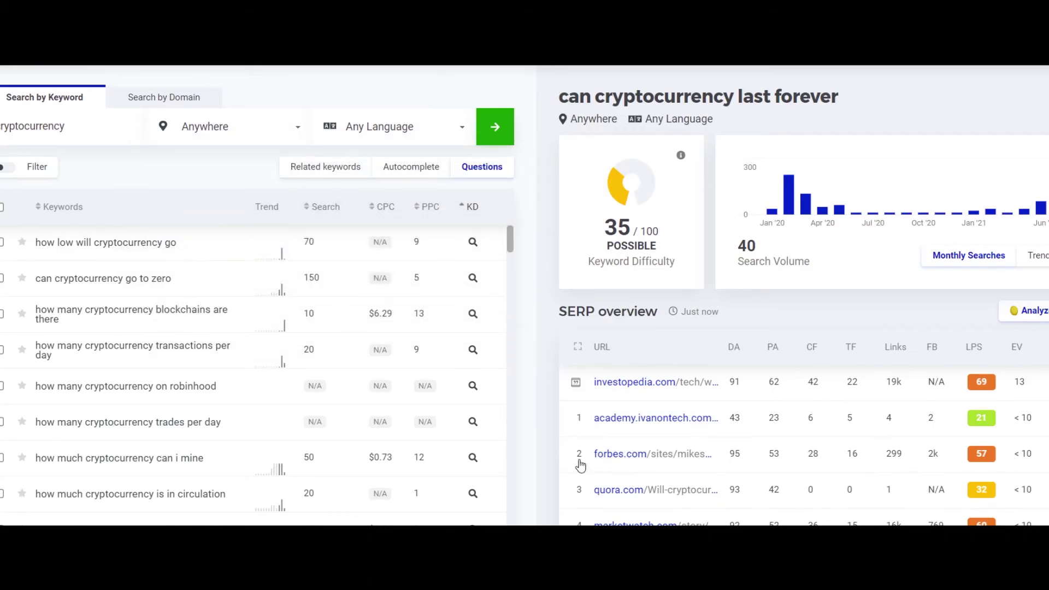
scroll(632, 475, down, 1)
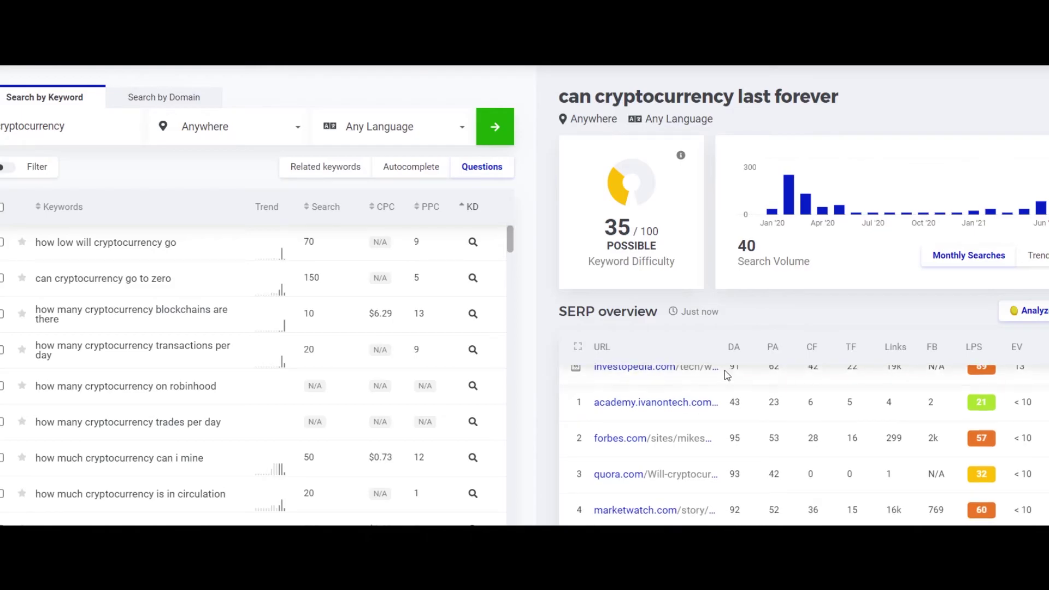
scroll(632, 475, down, 3)
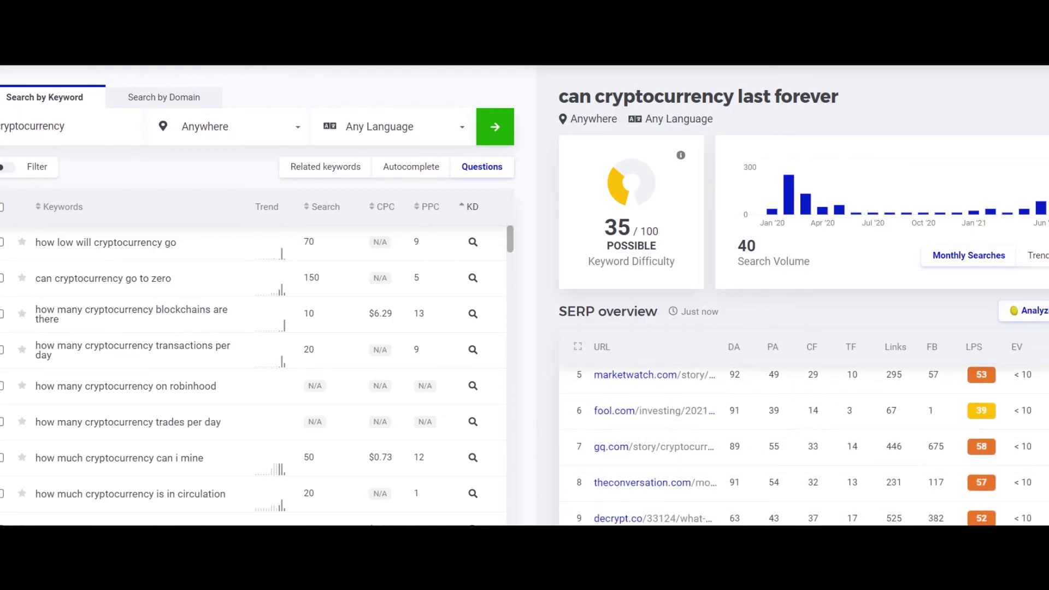
scroll(714, 506, up, 4)
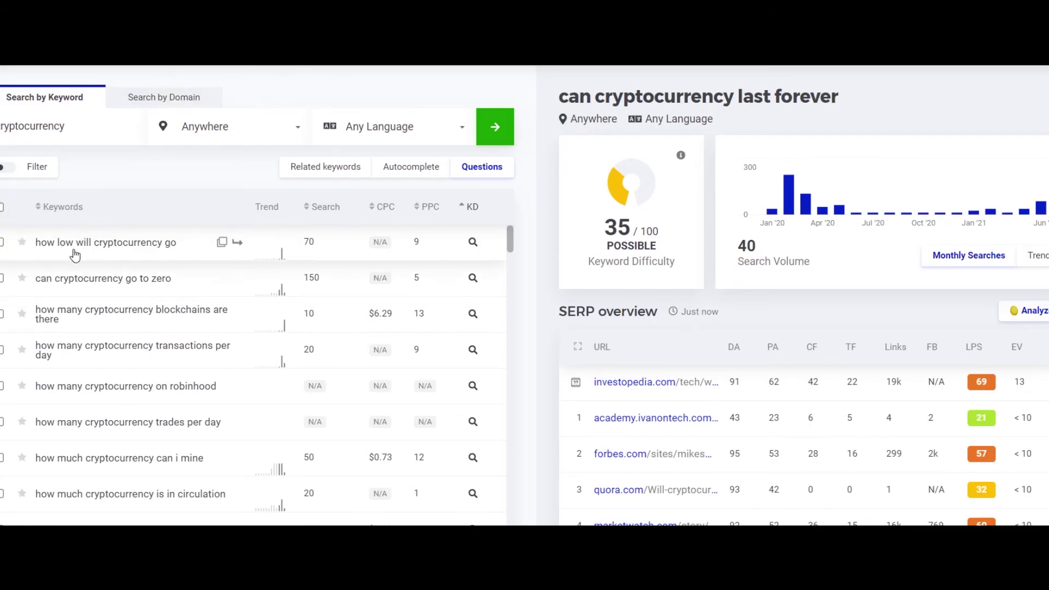
scroll(44, 305, down, 2)
scroll(33, 289, up, 2)
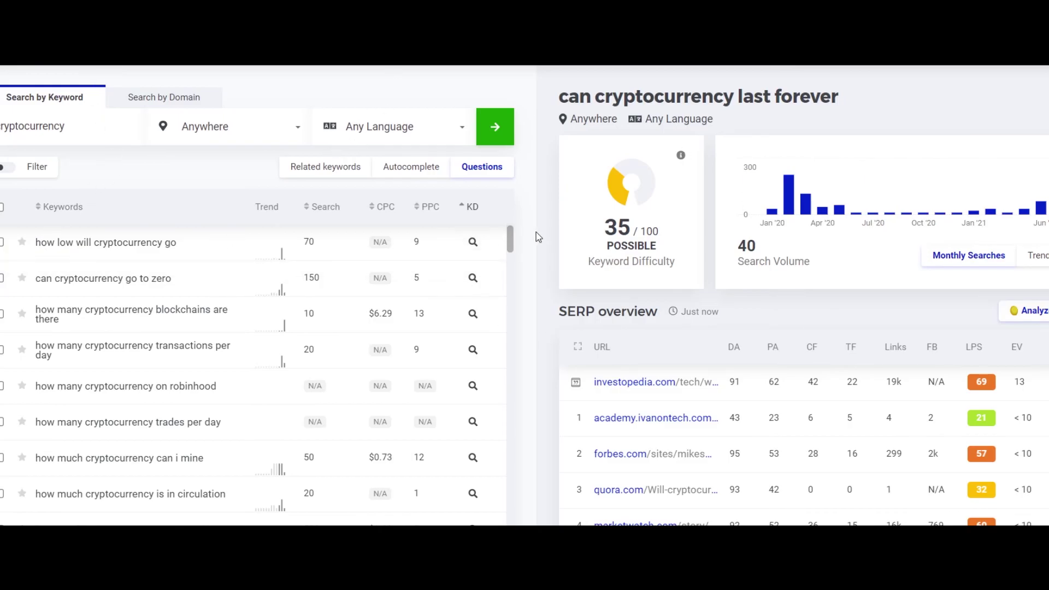
scroll(257, 344, down, 5)
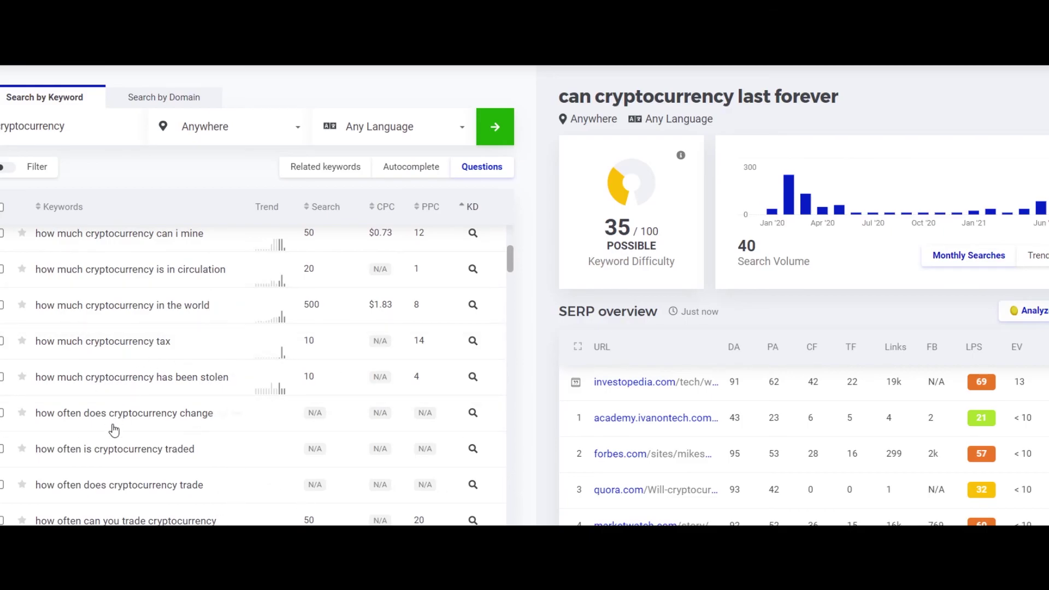
scroll(114, 430, down, 3)
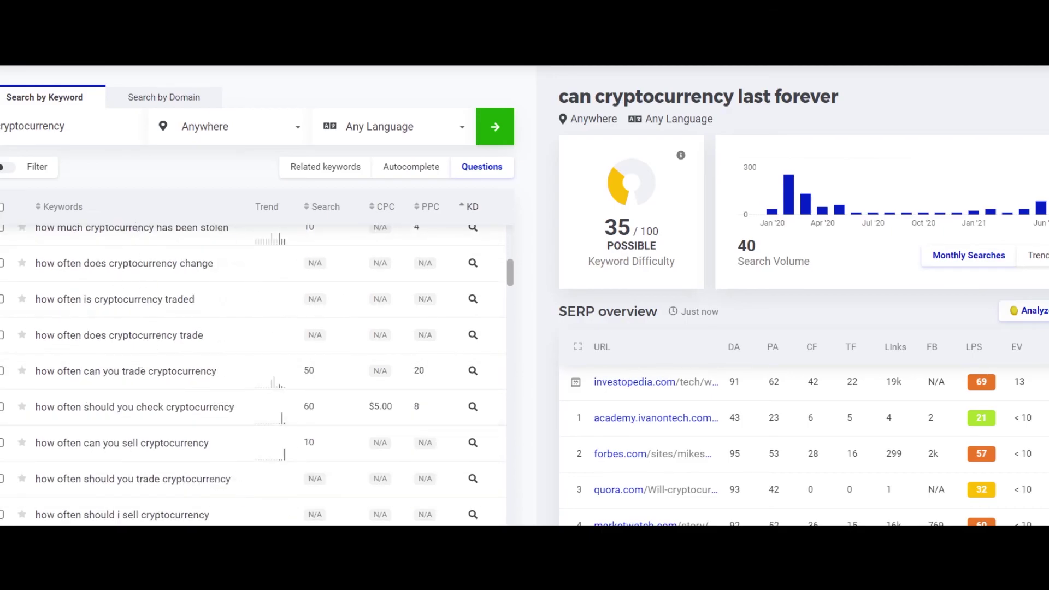
scroll(99, 309, down, 3)
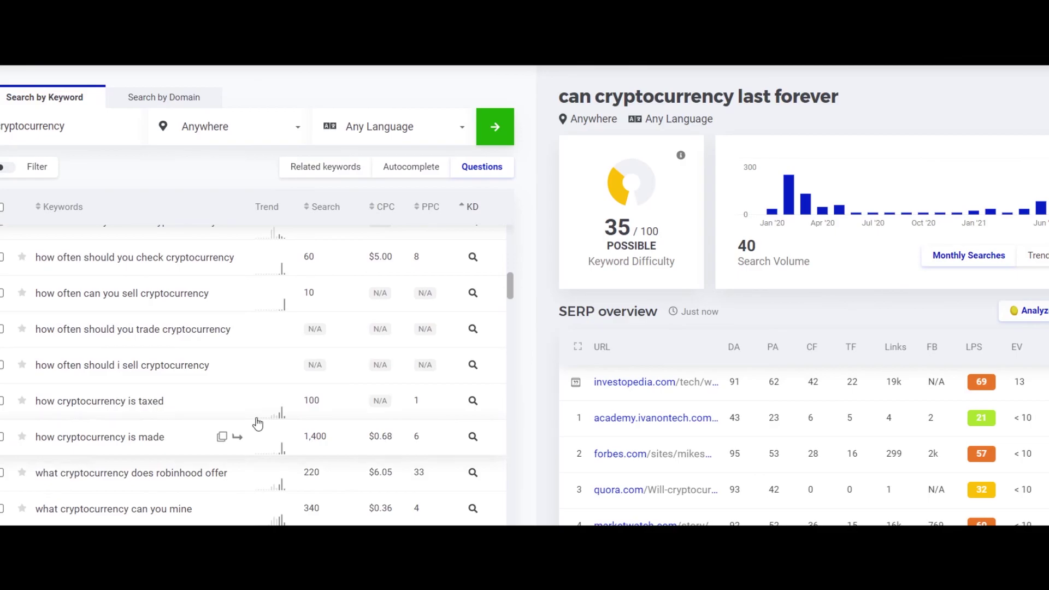
scroll(107, 434, down, 3)
scroll(580, 392, down, 3)
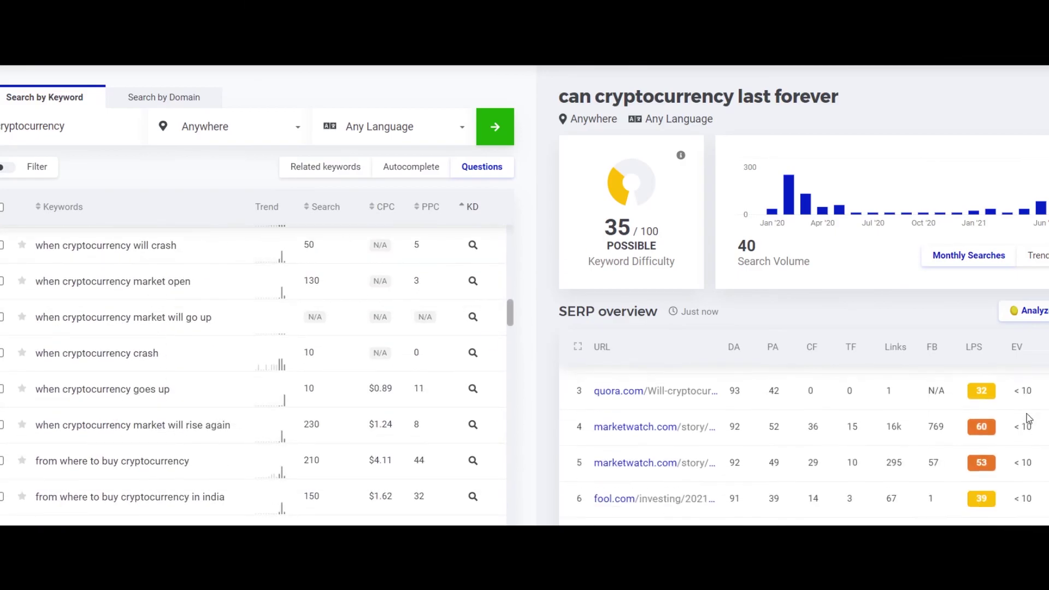